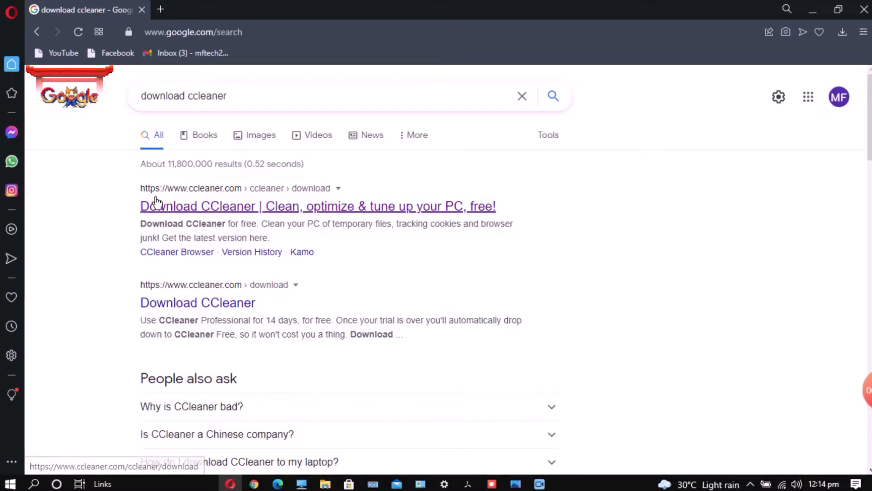
Step: Open the CCleaner download page from the search results and start the free version's download
click(206, 214)
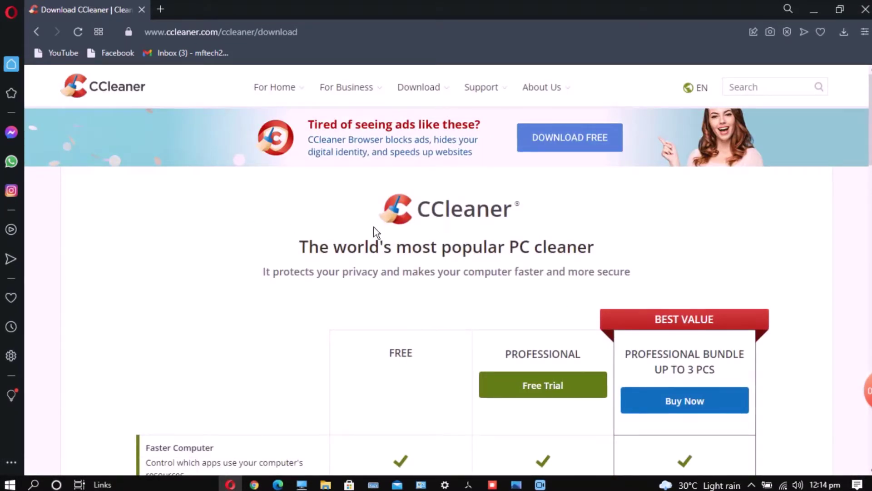
scroll(712, 301, down, 3)
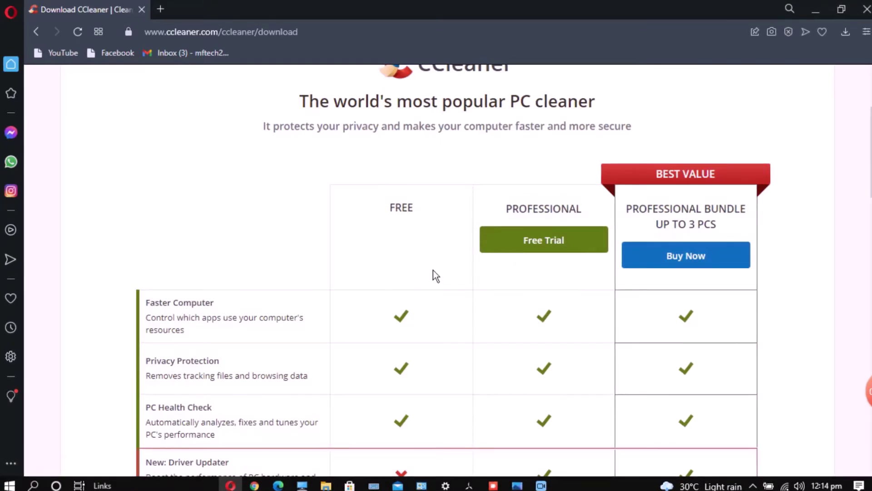
scroll(748, 140, down, 6)
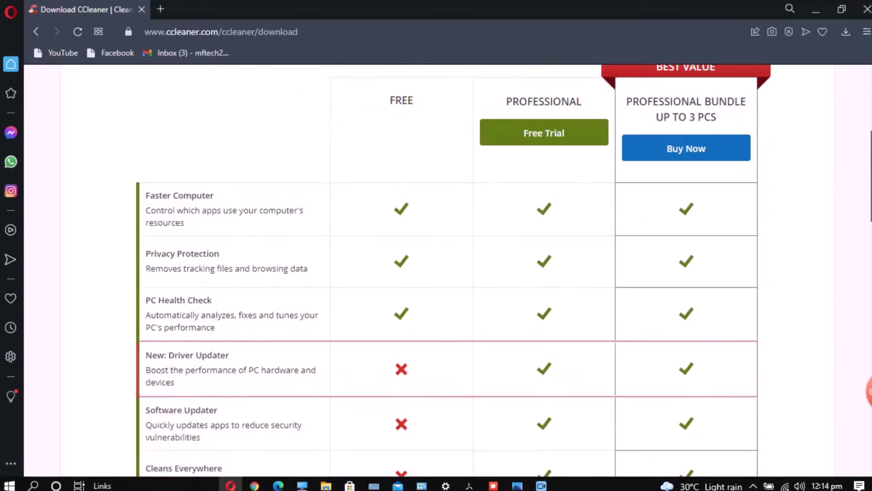
scroll(414, 277, down, 6)
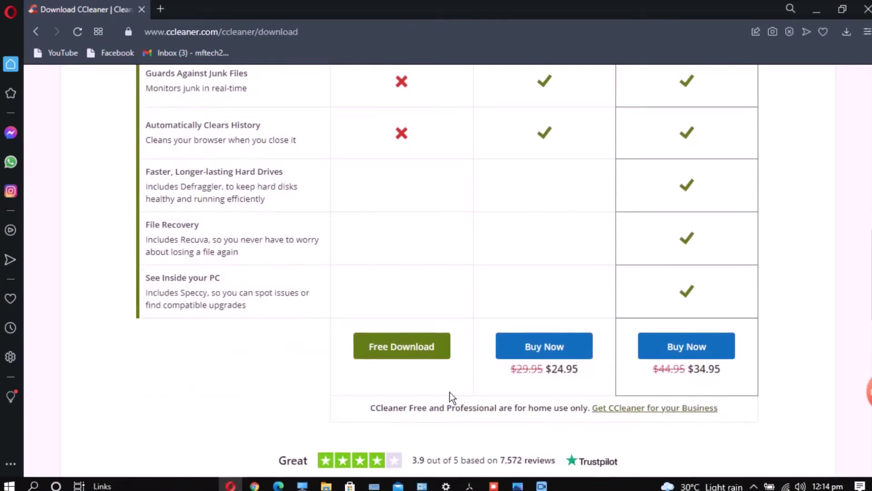
click(406, 353)
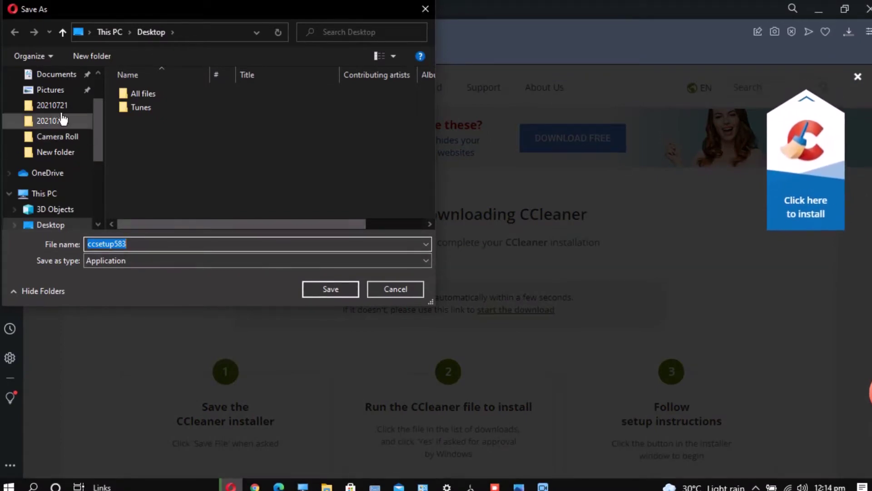
Step: Save the installer to the Desktop as ccsetup583
drag(105, 154, 105, 146)
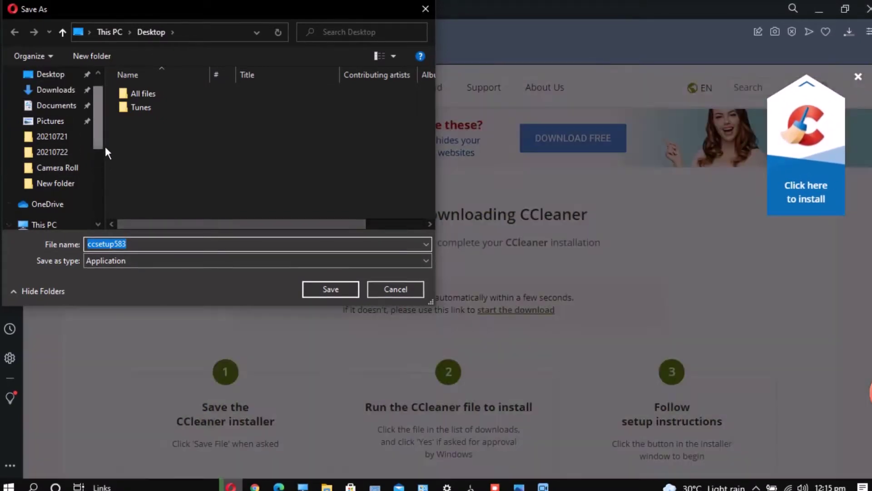
click(51, 75)
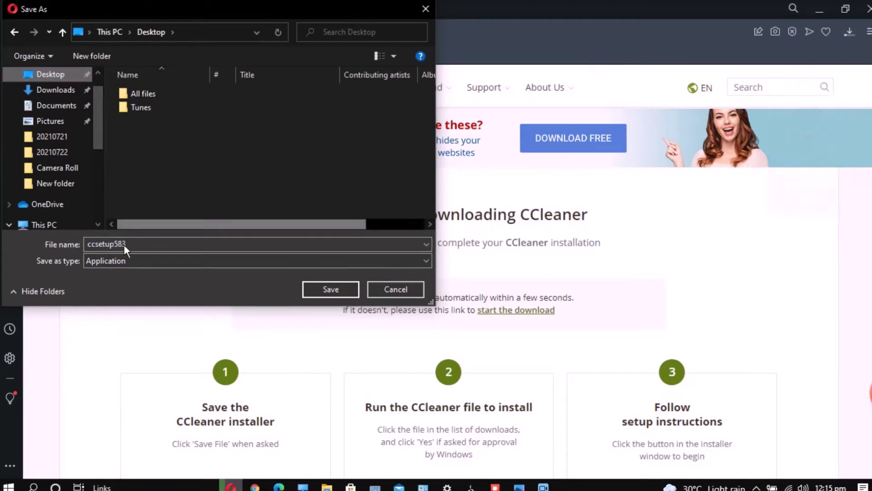
click(325, 291)
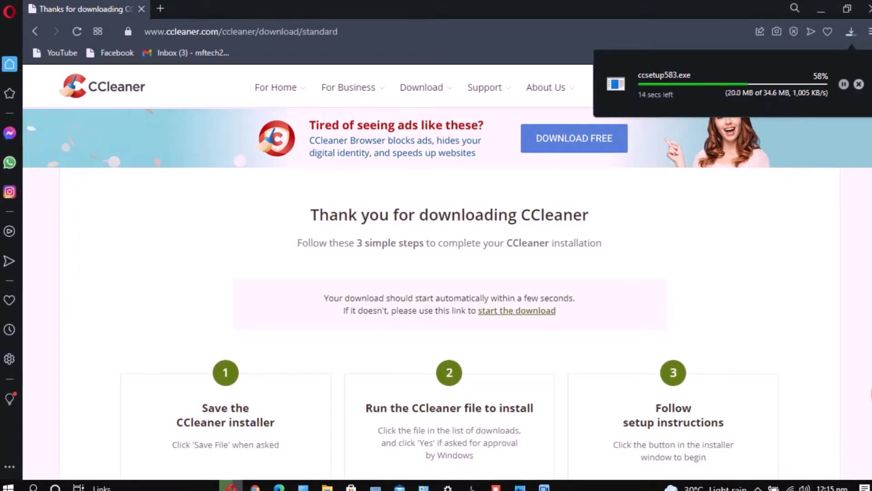
Step: Read the three installation instructions and the reasons to love CCleaner on the download confirmation page
scroll(786, 109, down, 1)
scroll(447, 272, down, 2)
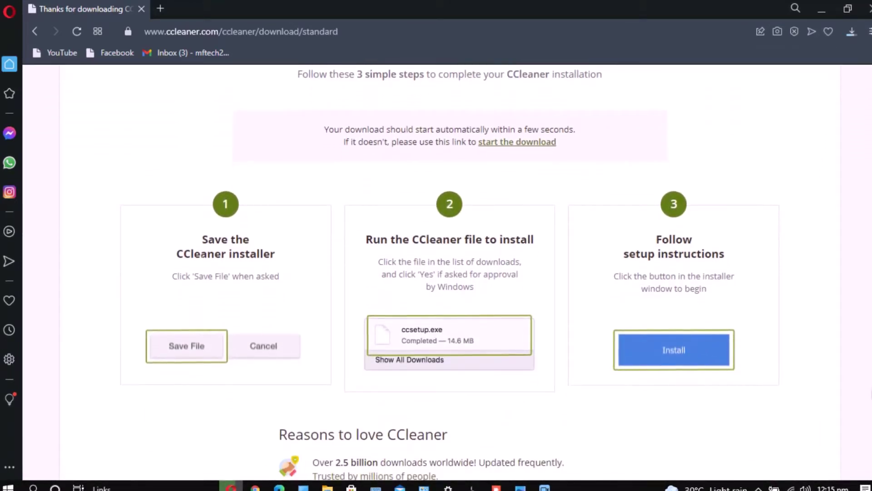
double_click(204, 253)
drag(204, 254, 255, 254)
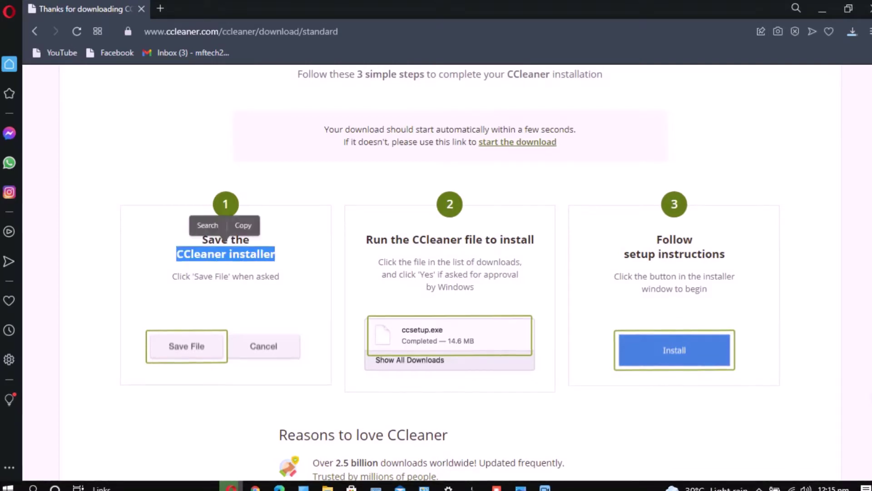
click(230, 297)
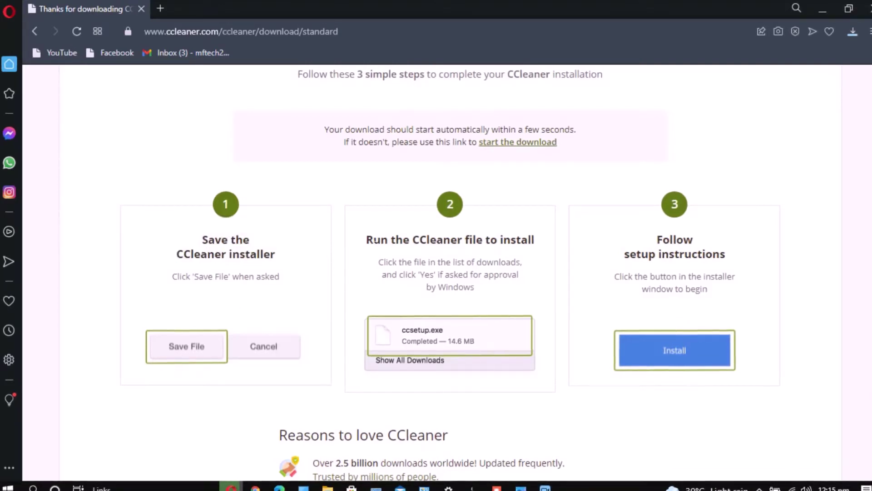
drag(366, 240, 544, 248)
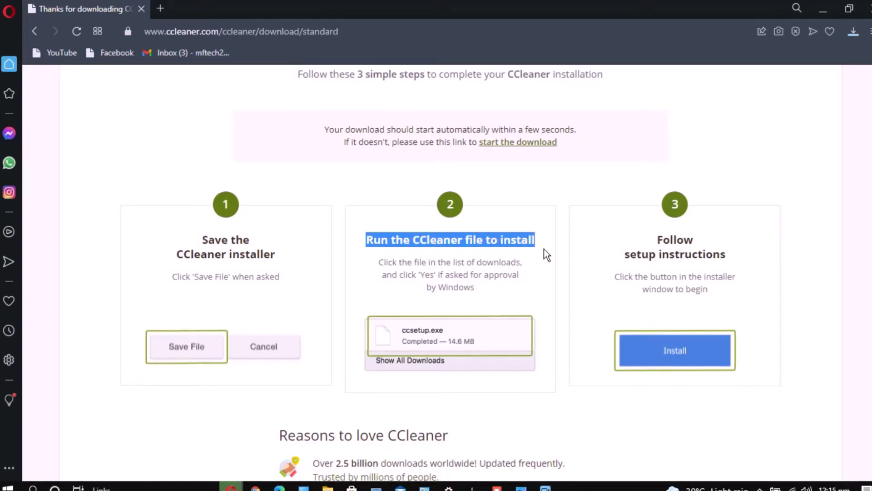
click(542, 272)
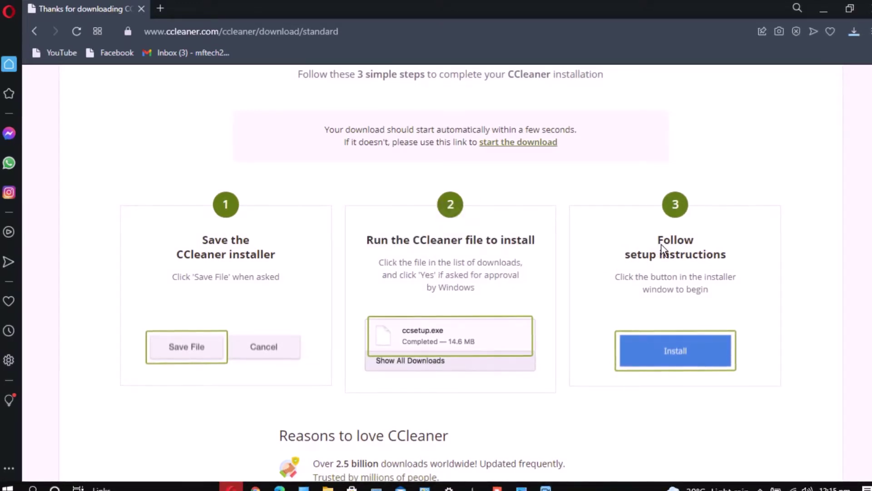
scroll(436, 273, down, 3)
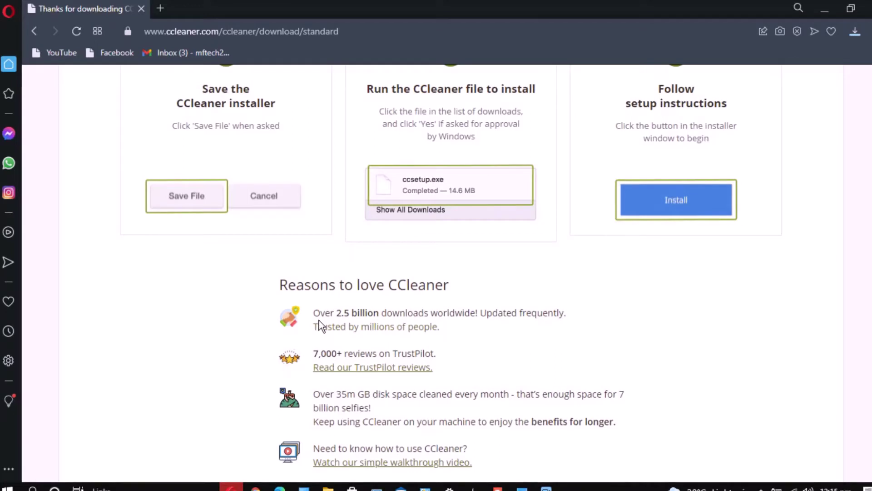
drag(319, 320, 475, 316)
click(476, 336)
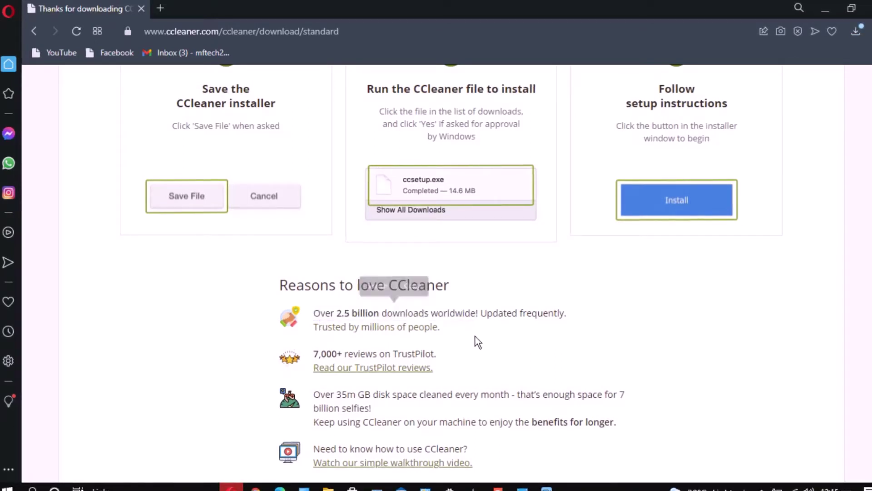
scroll(451, 266, down, 2)
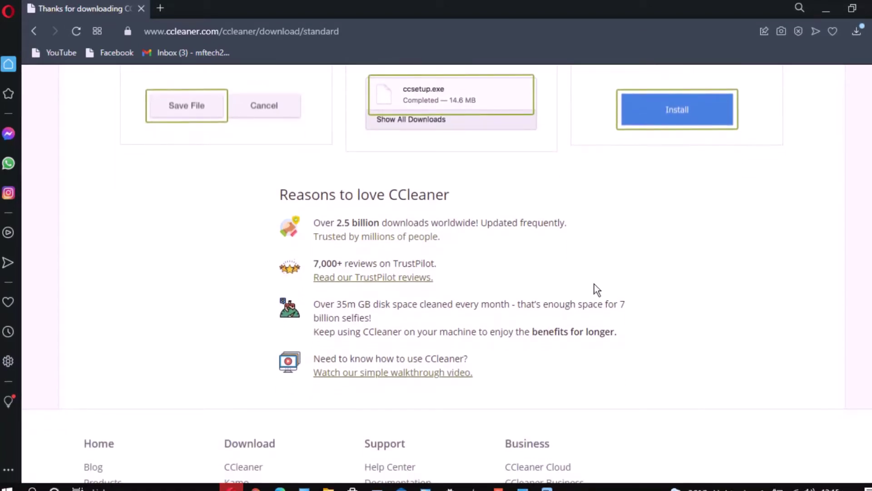
scroll(451, 267, up, 2)
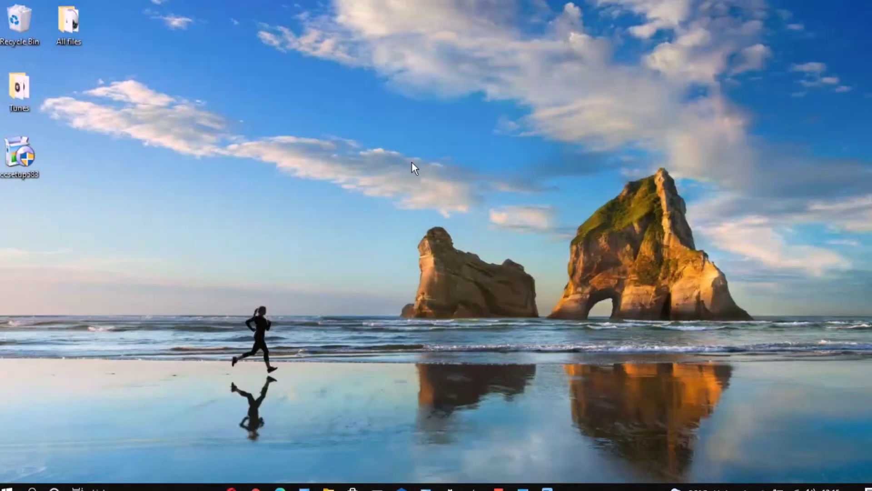
Step: Refresh the desktop and move the ccsetup583 installer icon to the middle of it
right_click(412, 163)
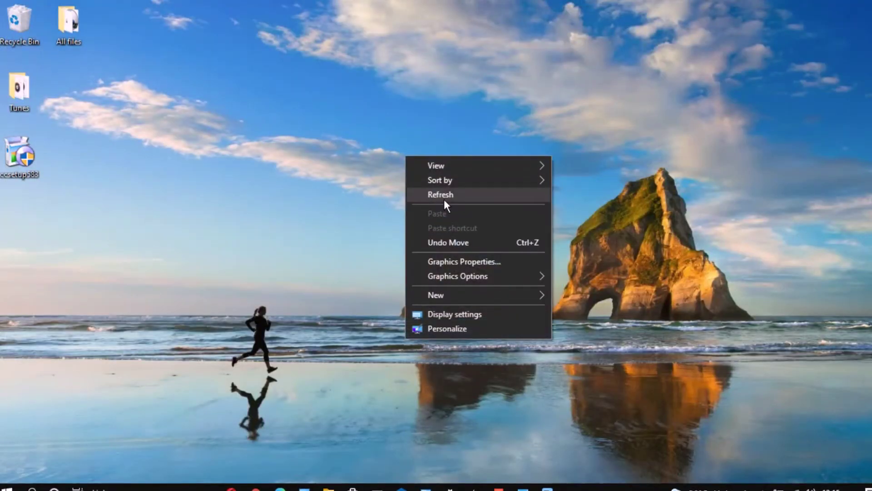
click(445, 200)
drag(45, 159, 540, 232)
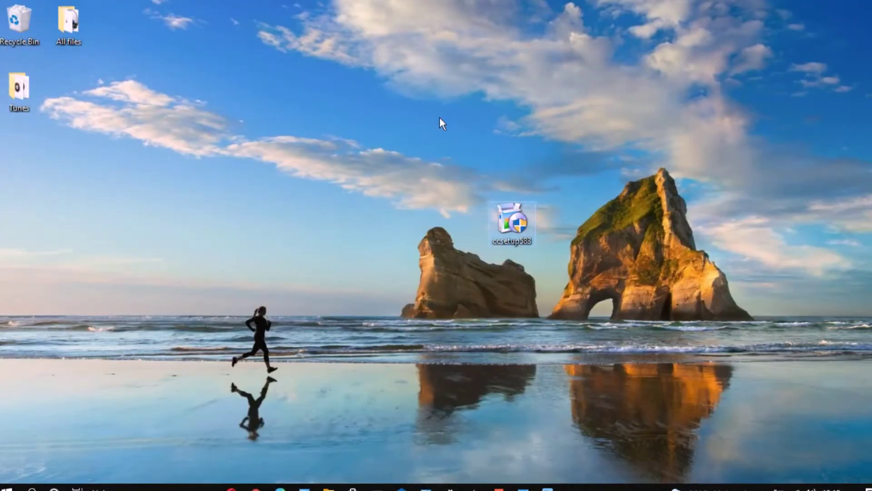
Step: Run the ccsetup583 installer as administrator and minimise the on-screen keyboard
right_click(513, 231)
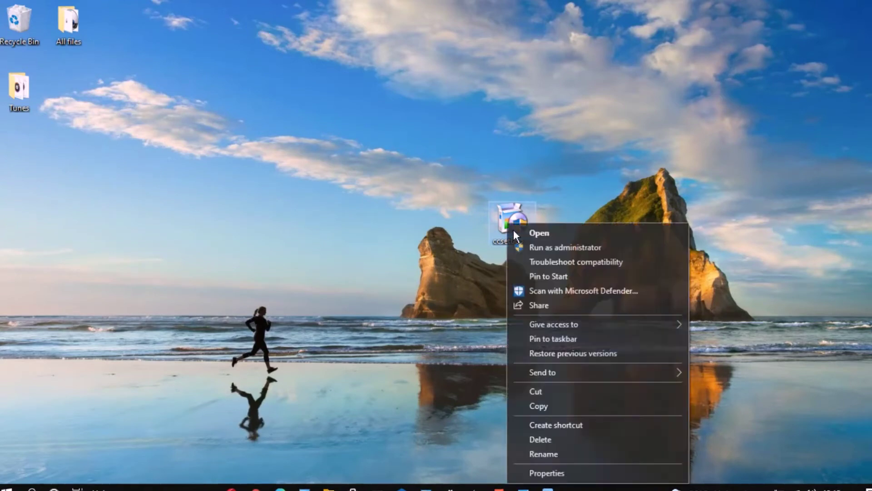
click(550, 257)
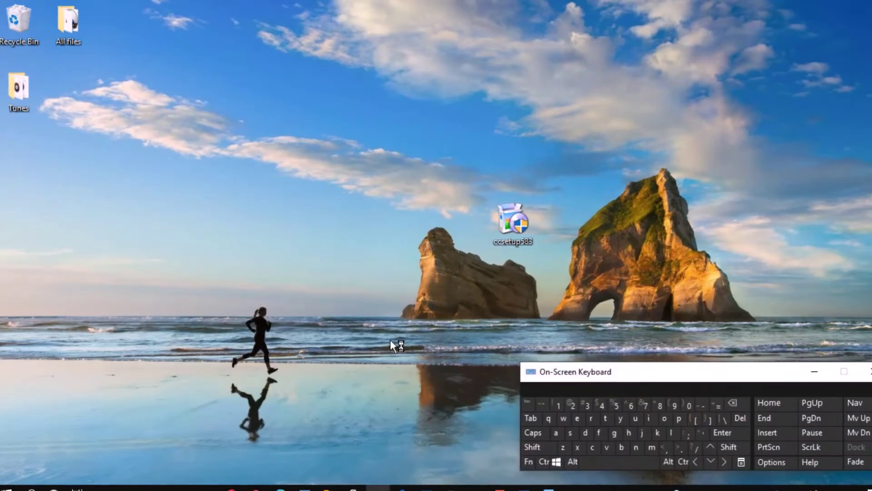
click(820, 378)
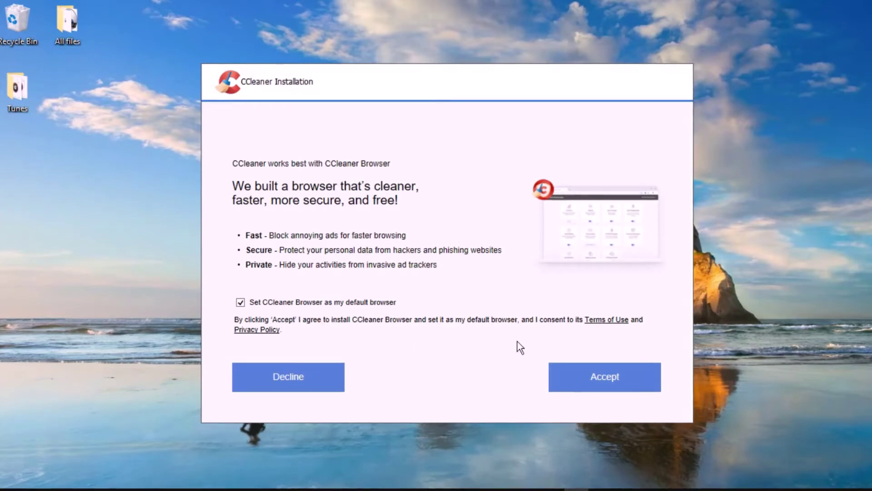
Step: Accept the offer to install CCleaner Browser as the default browser and run CCleaner from the completed setup, dismissing the app chooser
click(606, 387)
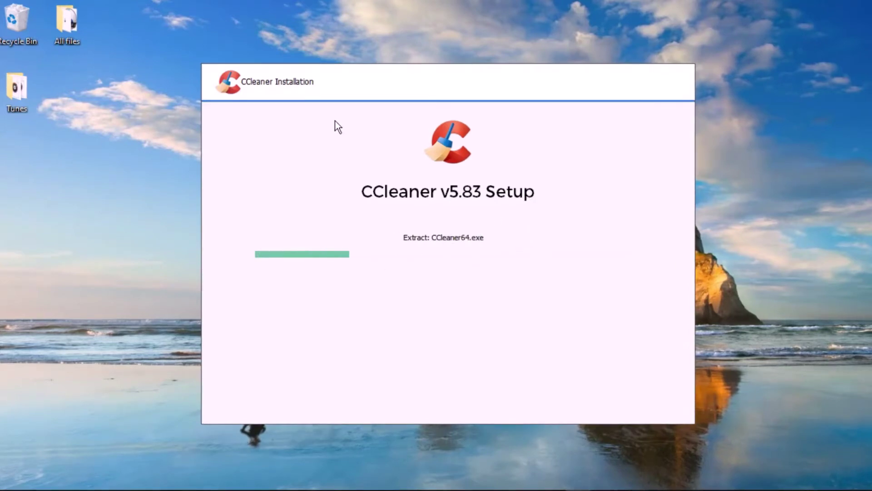
right_click(762, 148)
click(788, 185)
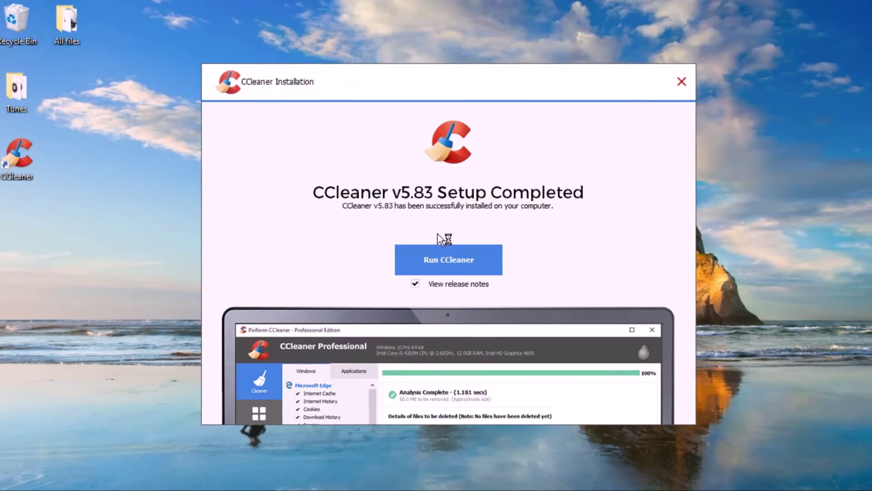
click(452, 264)
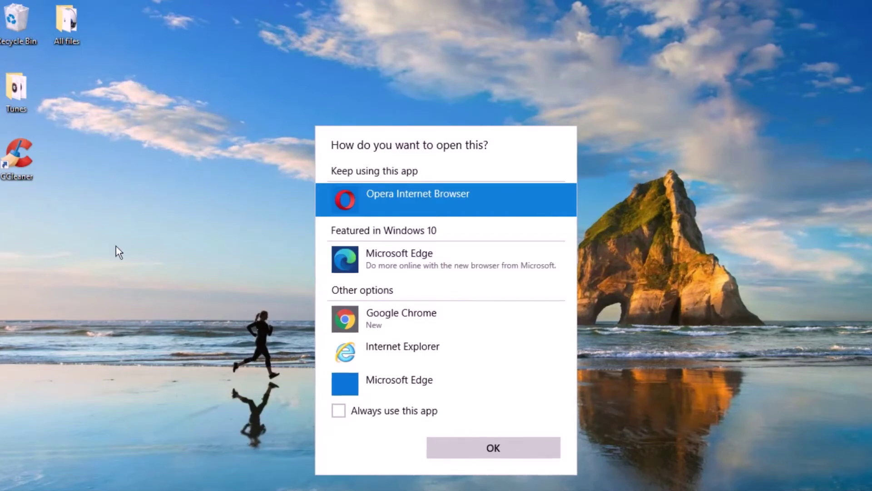
click(754, 407)
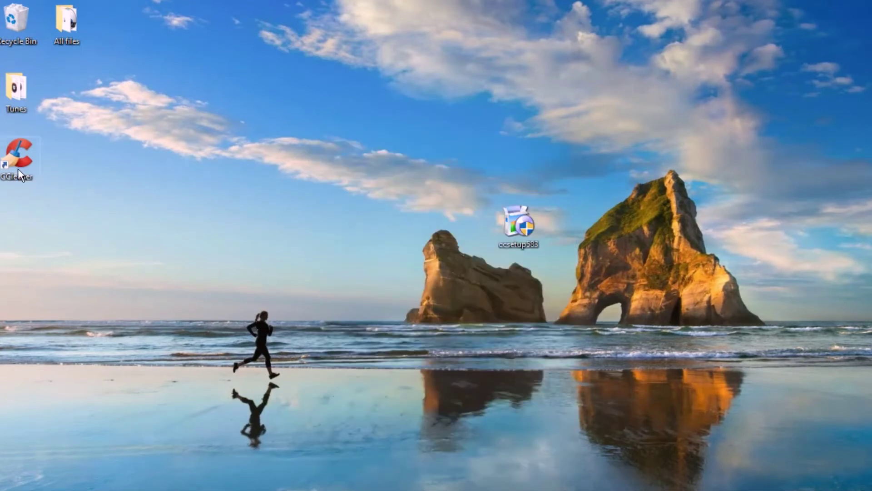
Step: Move the CCleaner shortcut to the middle of the desktop and launch CCleaner from it, acknowledging the Smart Cleaning notification
drag(18, 168, 365, 305)
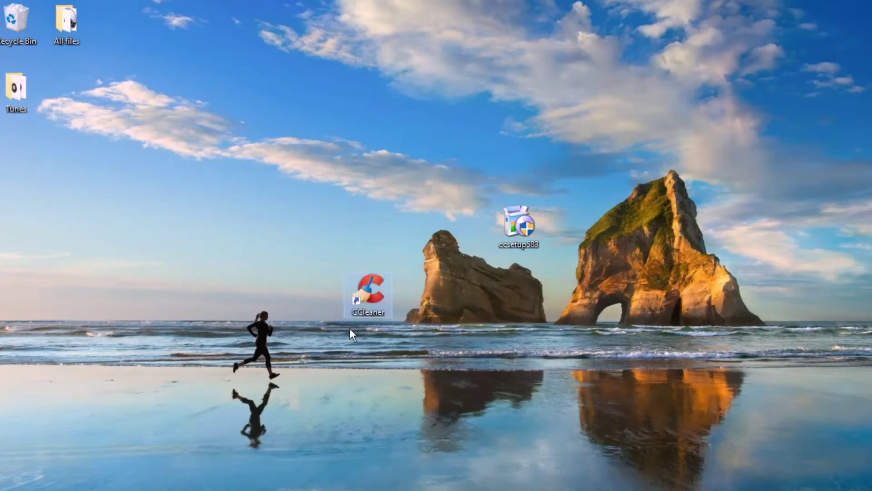
right_click(388, 295)
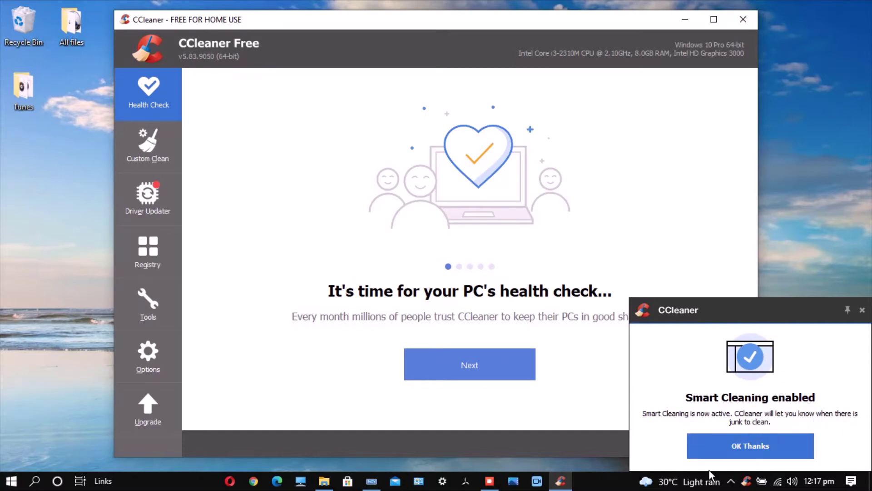
click(753, 448)
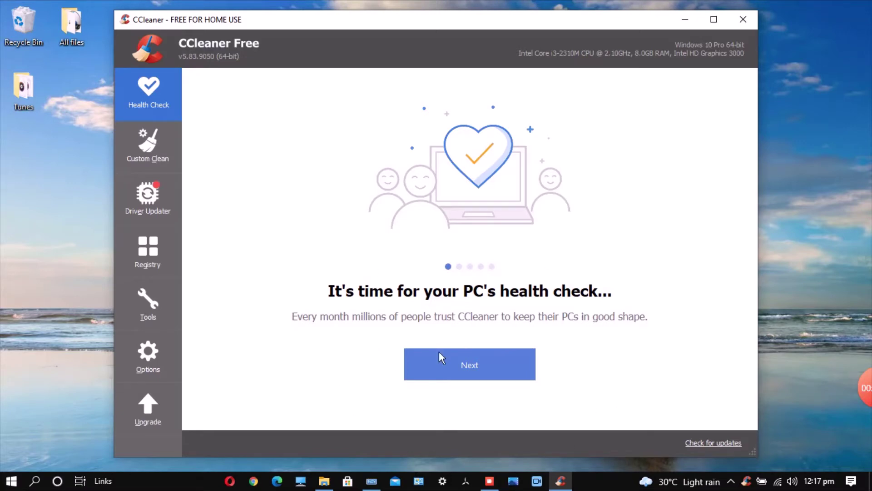
Step: Go through the Health Check introduction pages and start the PC health scan
click(473, 386)
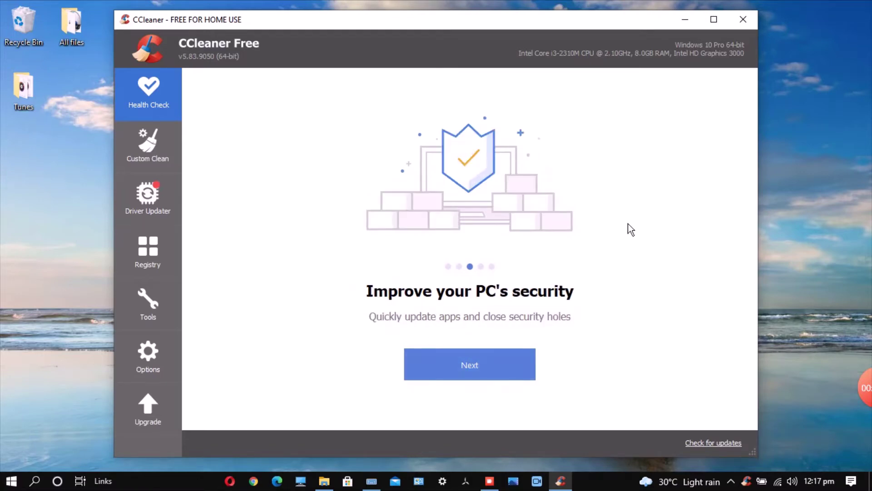
click(443, 365)
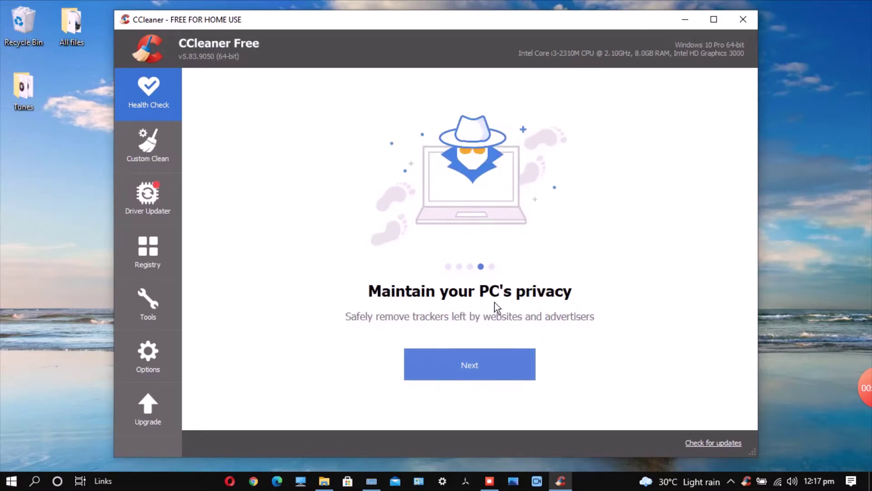
click(449, 374)
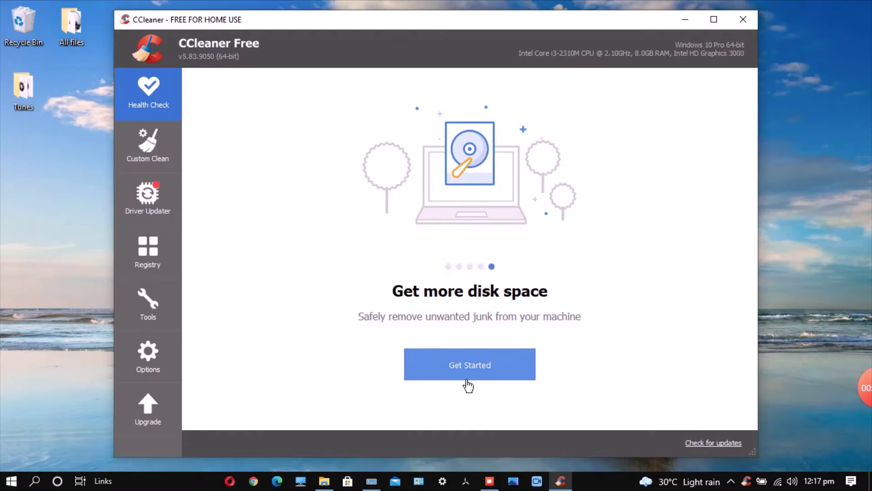
click(466, 378)
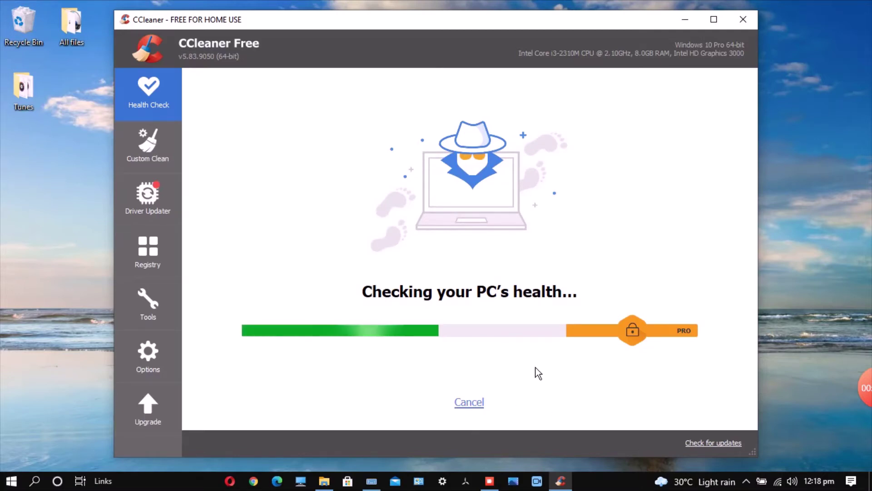
Step: Start resolving the privacy and disk space issues found by the Health Check
mouse_move(791, 395)
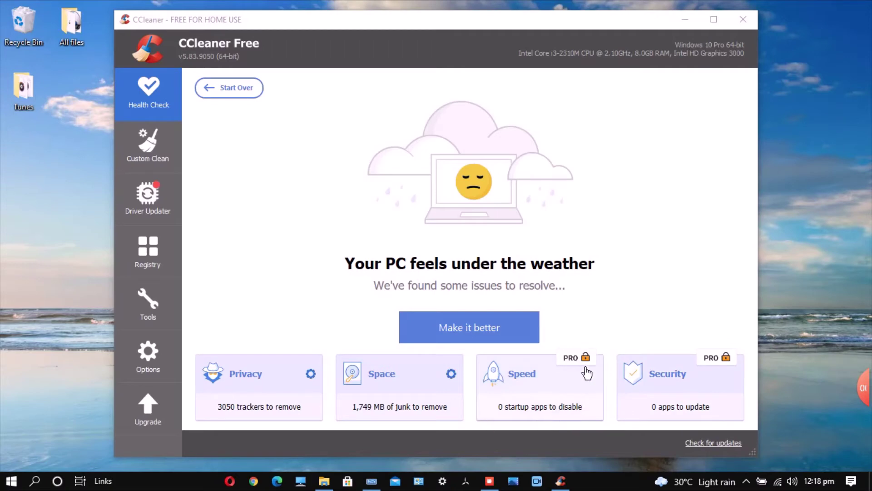
click(462, 342)
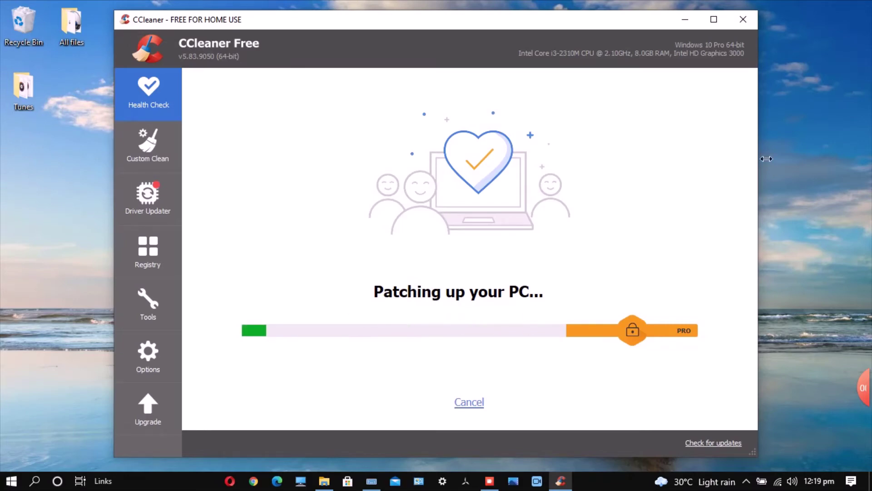
Step: Refresh the desktop while the Health Check cleaning runs, and close the CCleaner Browser welcome window without finishing its setup
click(830, 160)
right_click(824, 153)
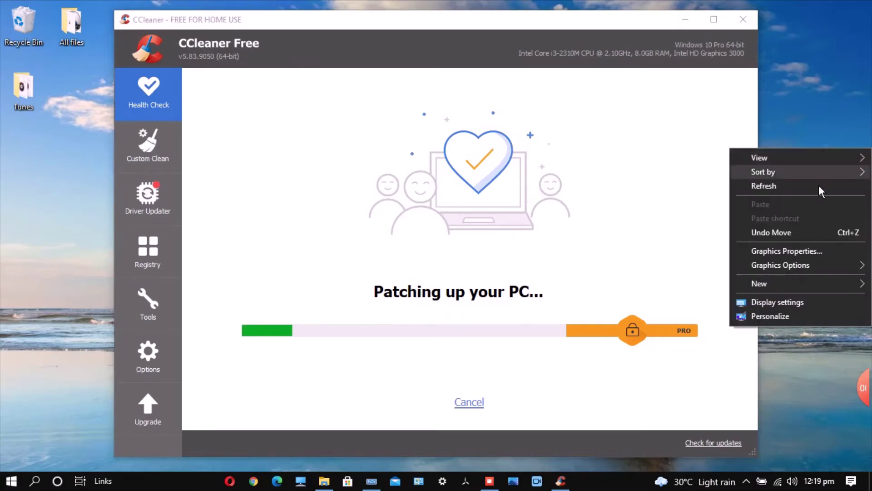
click(816, 187)
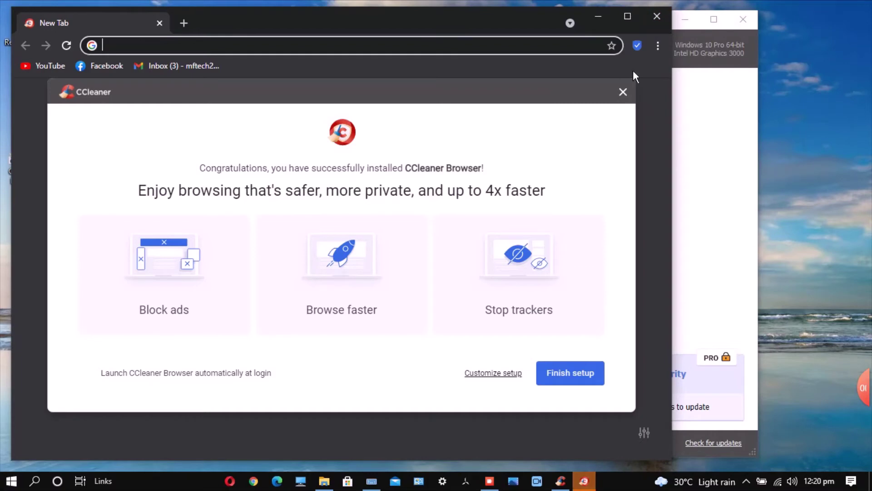
click(659, 20)
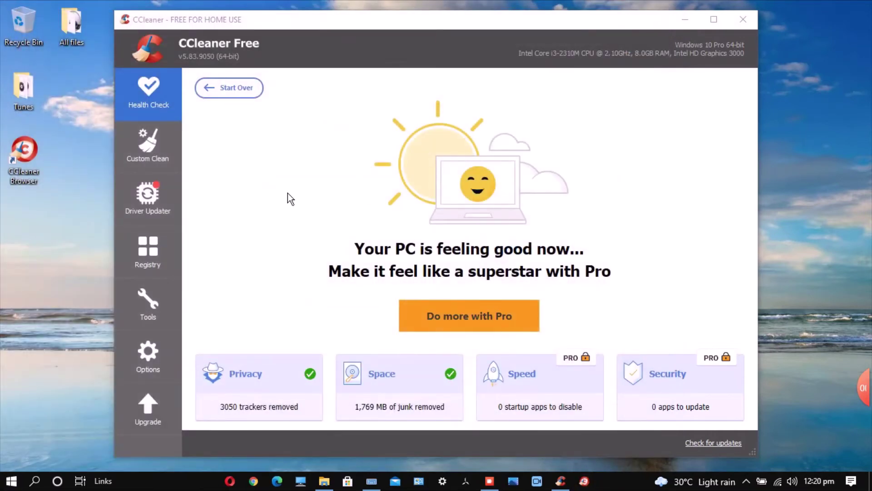
Step: Look through the Custom Clean options, the Driver Updater introduction and the Registry Cleaner categories
click(151, 163)
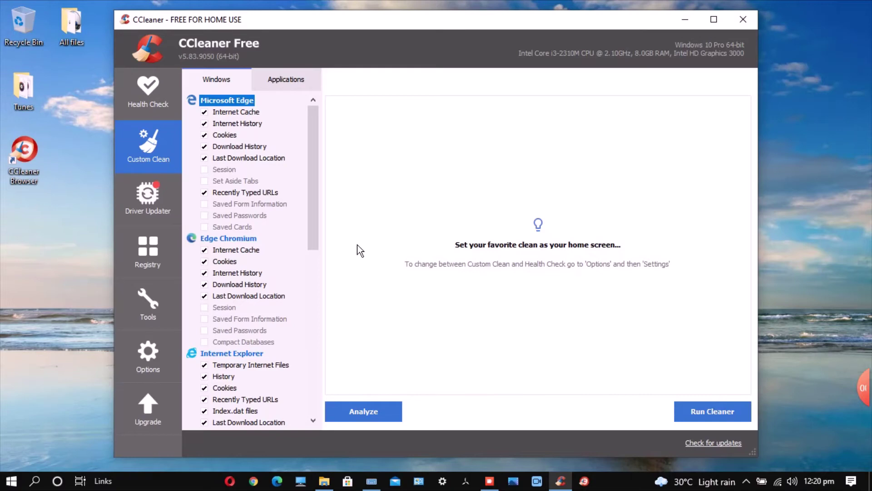
click(151, 226)
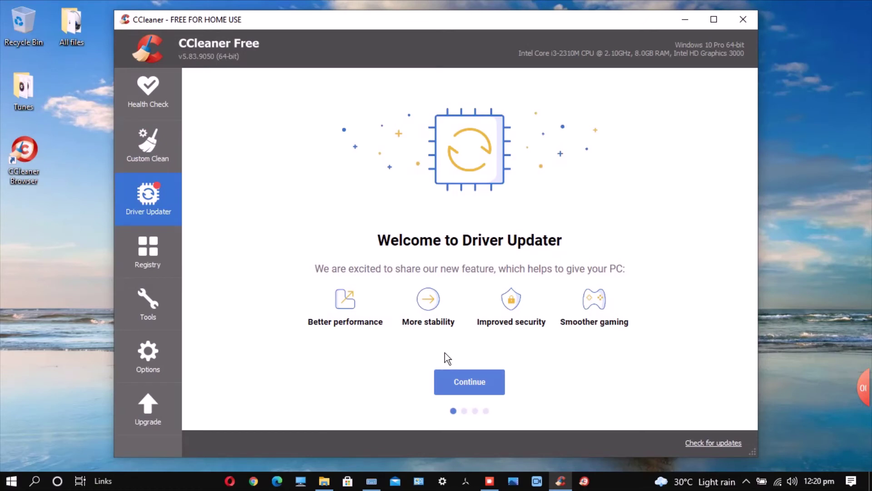
click(474, 394)
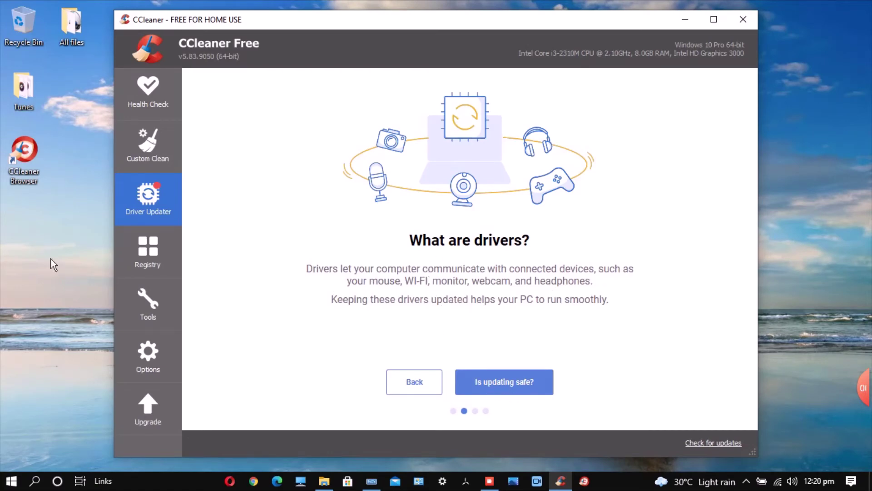
click(135, 266)
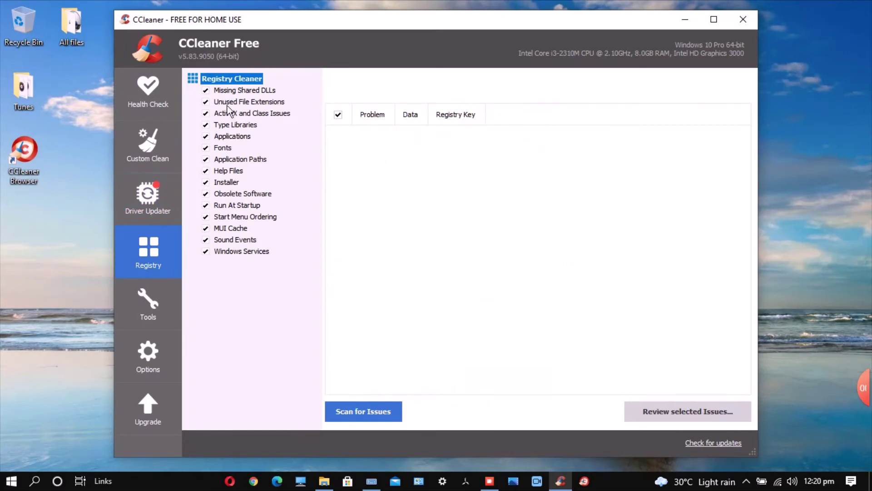
Step: Uninstall TLauncher from the list of installed programs and complete its removal wizard
click(170, 310)
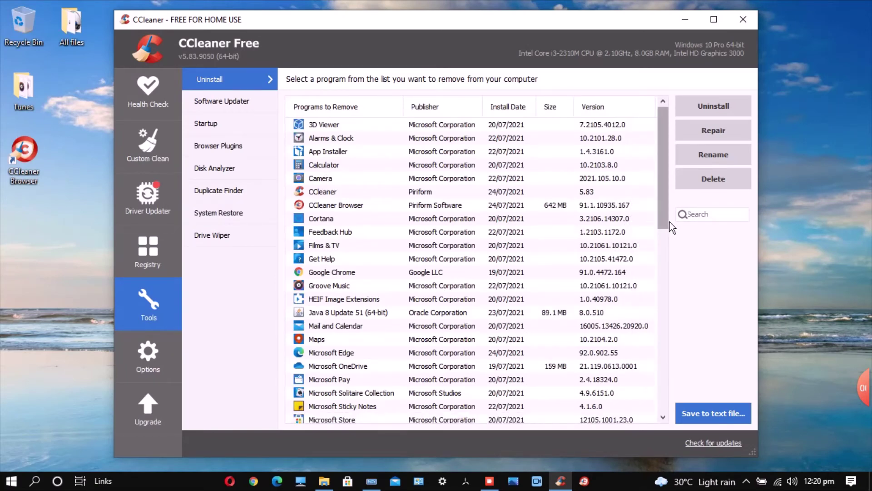
drag(669, 222, 670, 345)
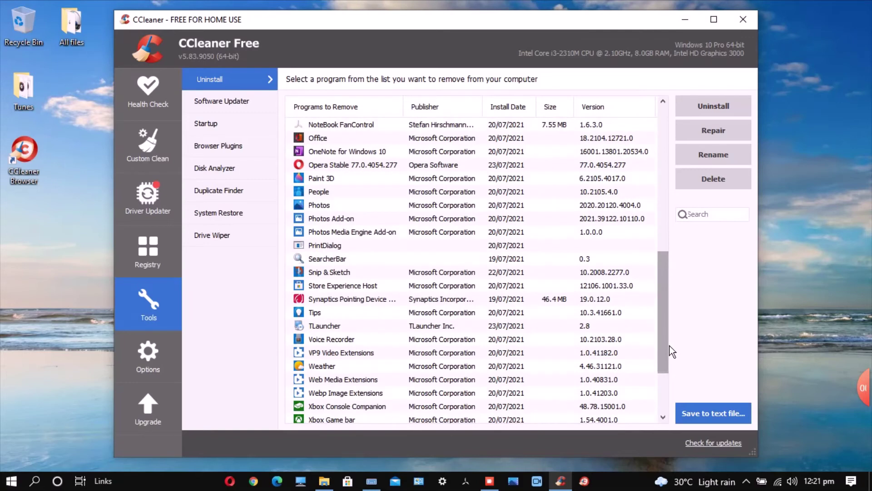
click(324, 328)
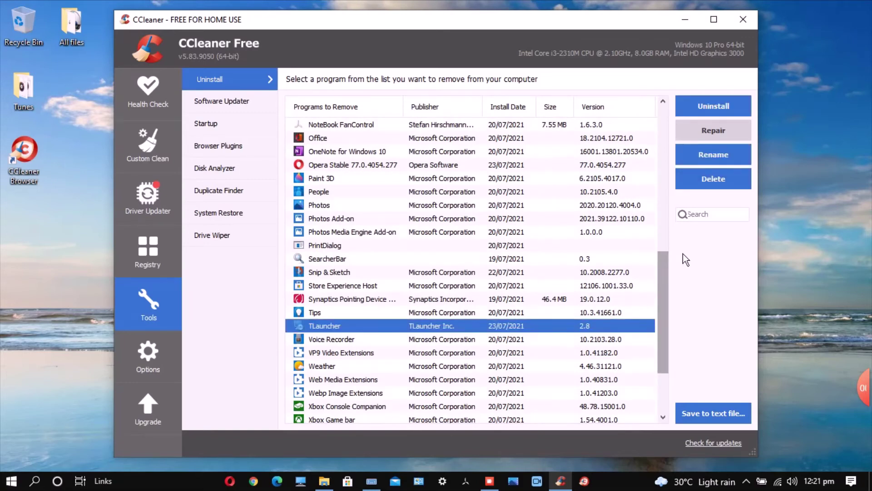
click(723, 112)
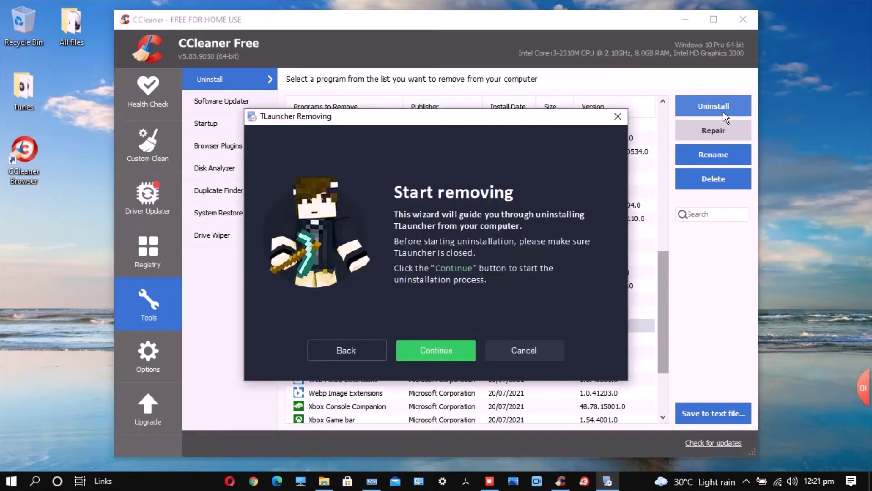
click(428, 353)
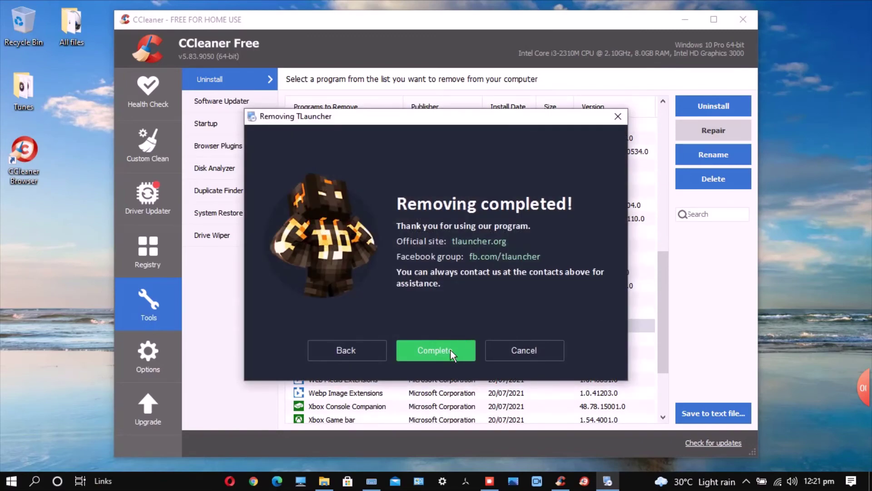
click(447, 356)
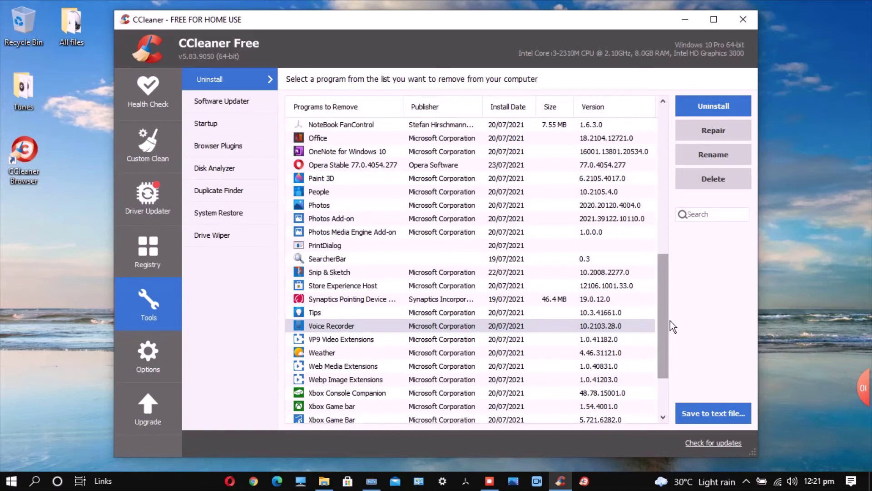
Step: Uninstall CCleaner Browser together with its browsing data, and close the uninstaller without giving feedback
scroll(672, 300, down, 2)
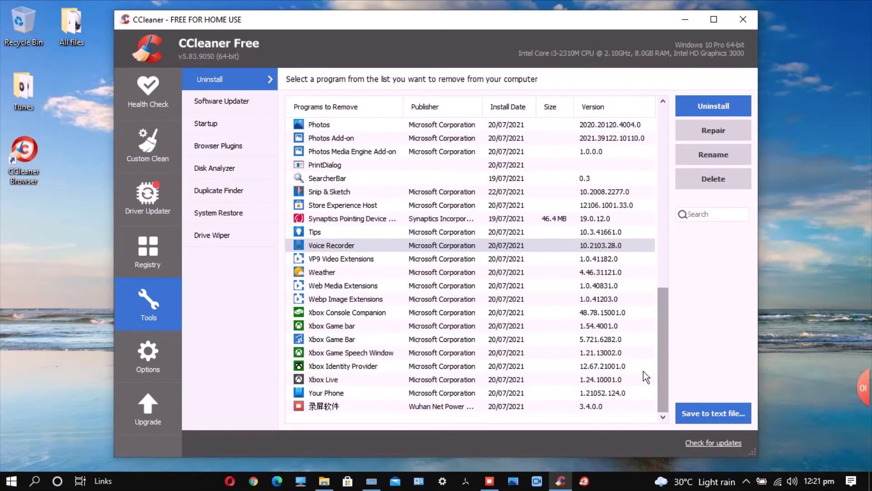
drag(670, 370, 678, 198)
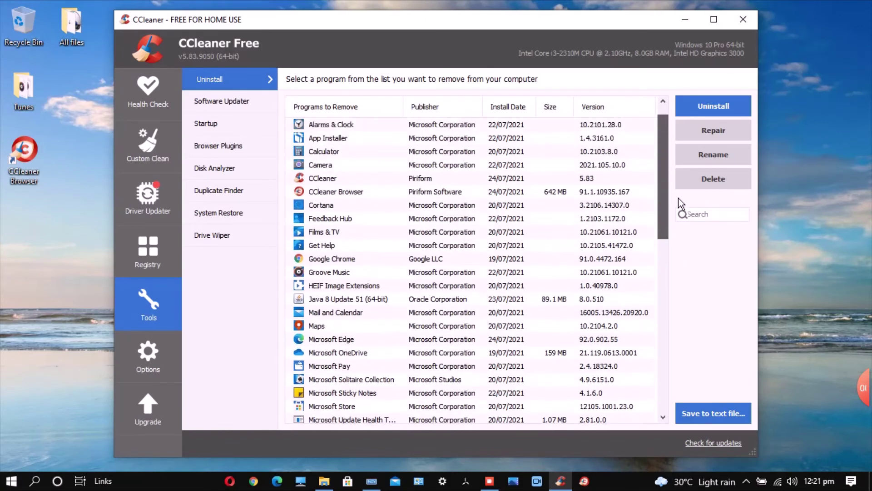
click(320, 196)
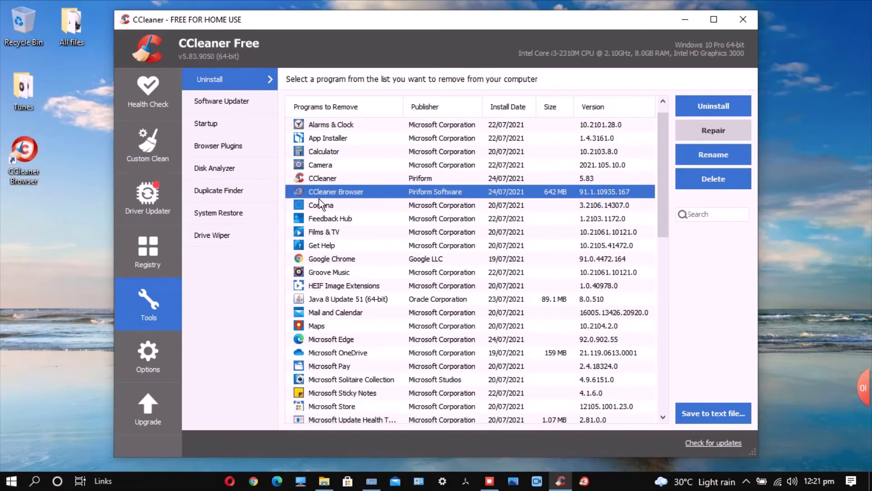
click(713, 110)
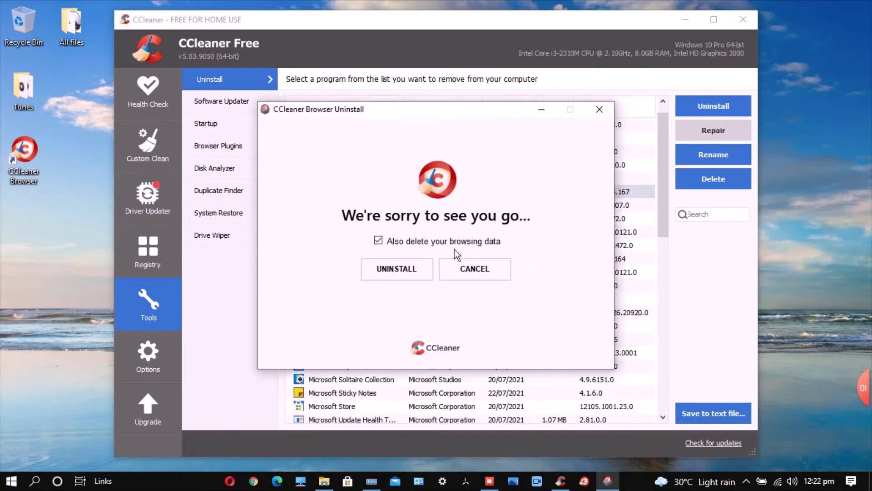
click(411, 285)
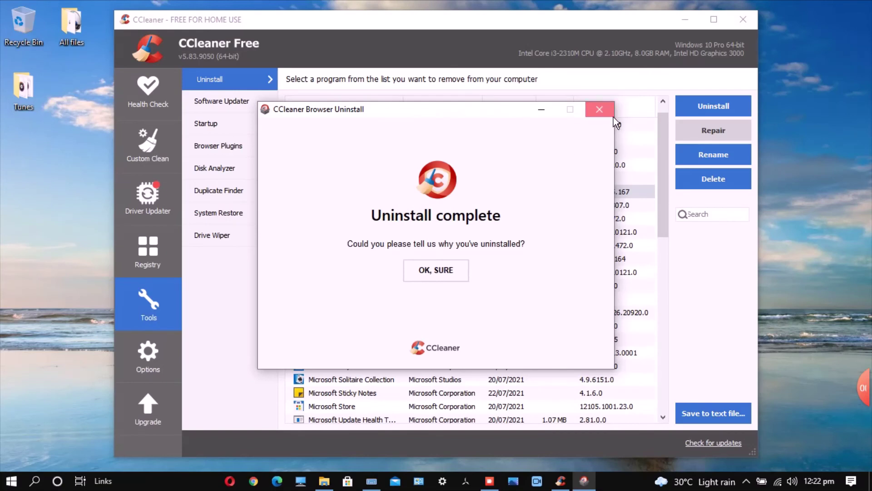
click(600, 110)
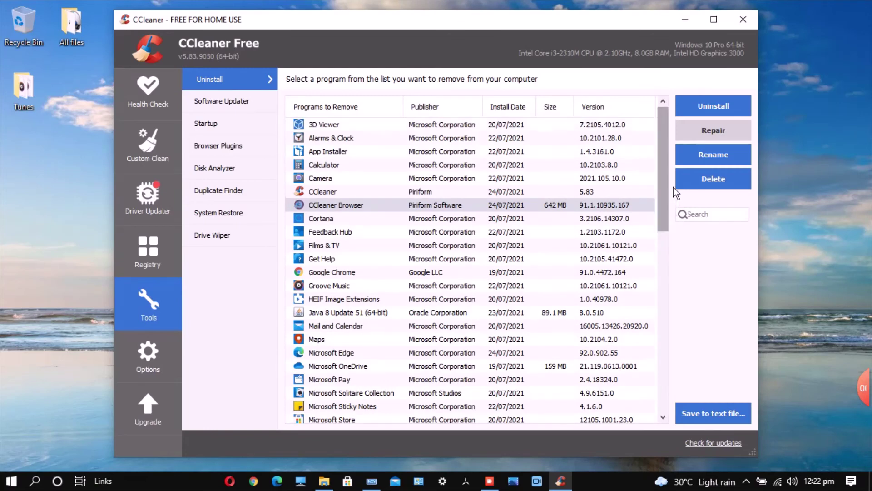
scroll(673, 190, down, 3)
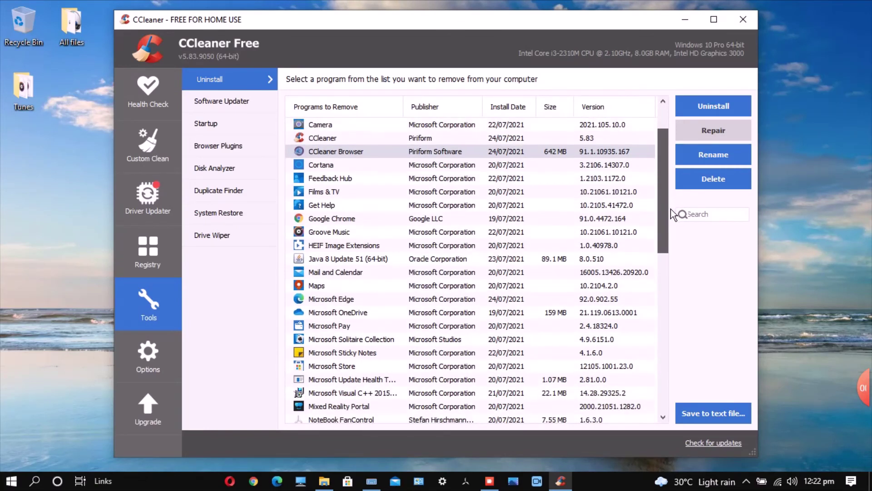
Step: Review the Scheduling, Smart Cleaning, basic Settings and About pages in CCleaner's options
click(137, 370)
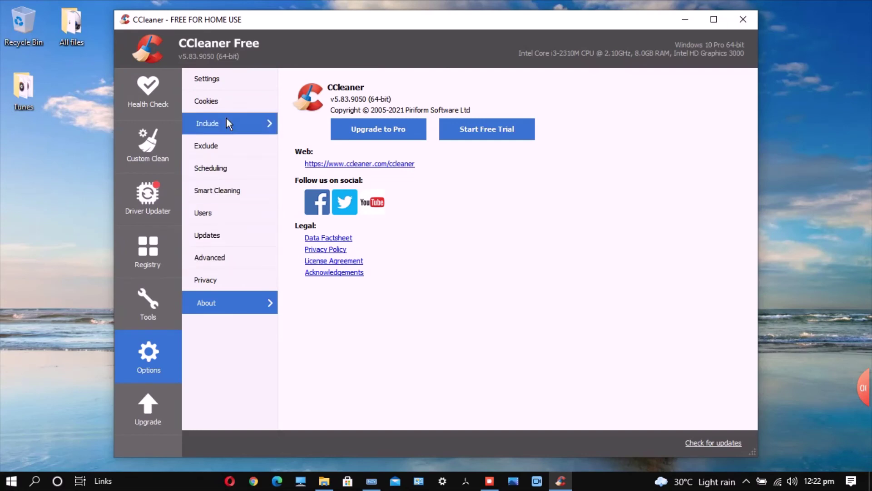
click(228, 176)
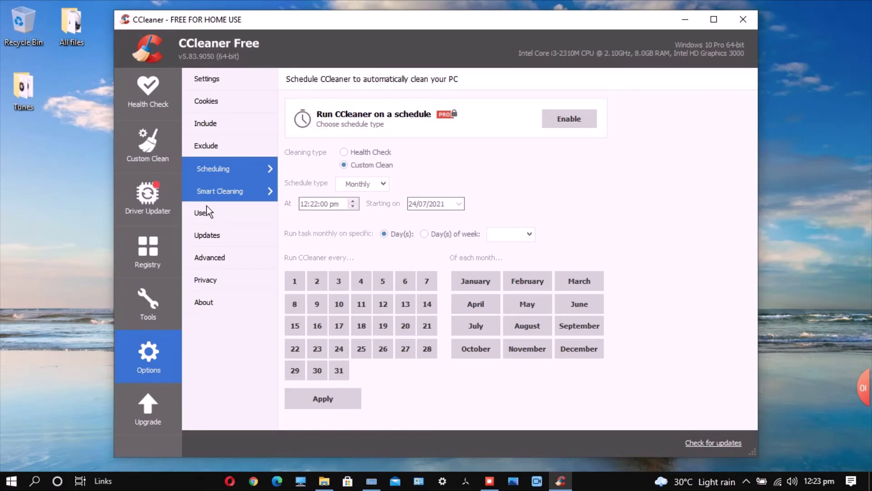
click(238, 190)
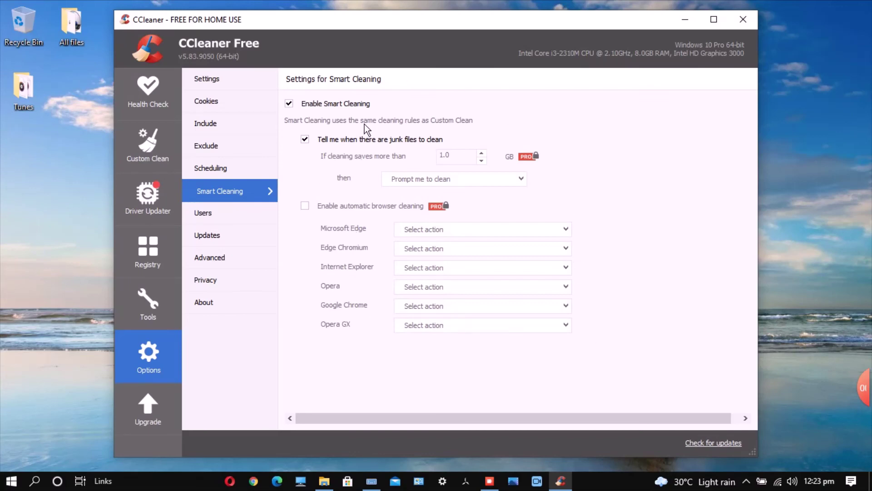
click(219, 91)
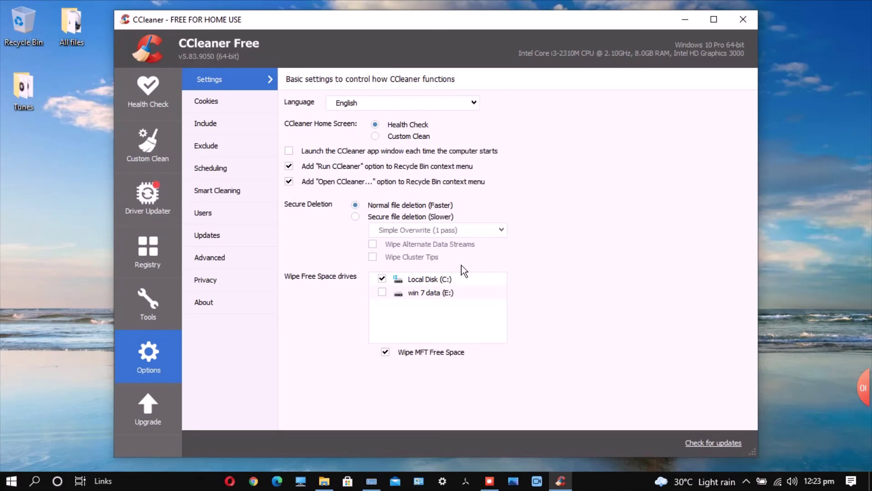
click(222, 300)
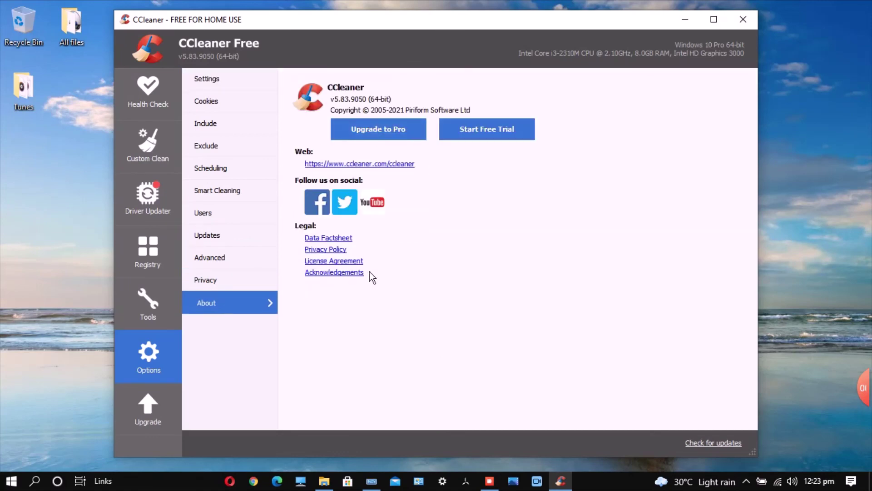
Step: Revisit the Tools, Registry, Driver Updater and Custom Clean sections, ending on the Health Check results
click(168, 306)
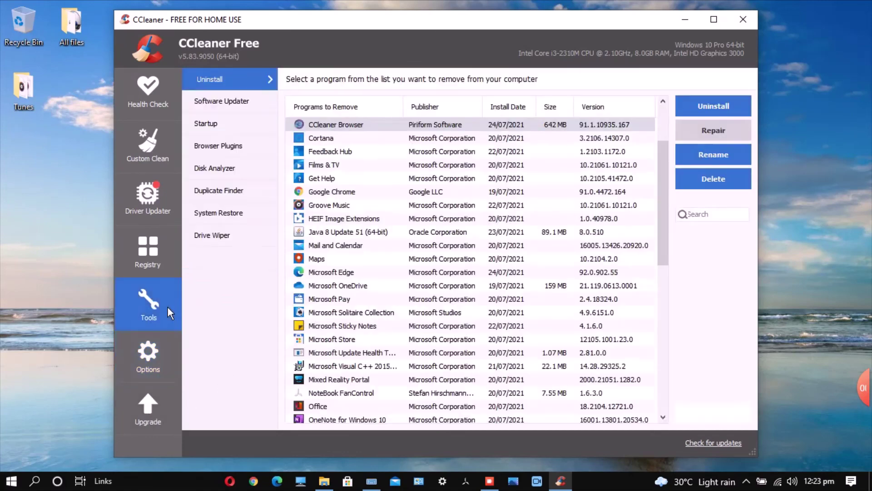
click(155, 249)
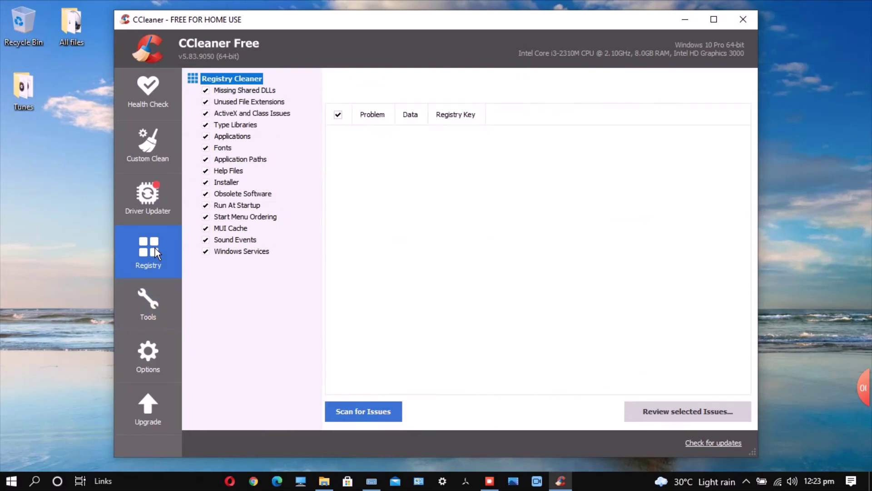
click(155, 213)
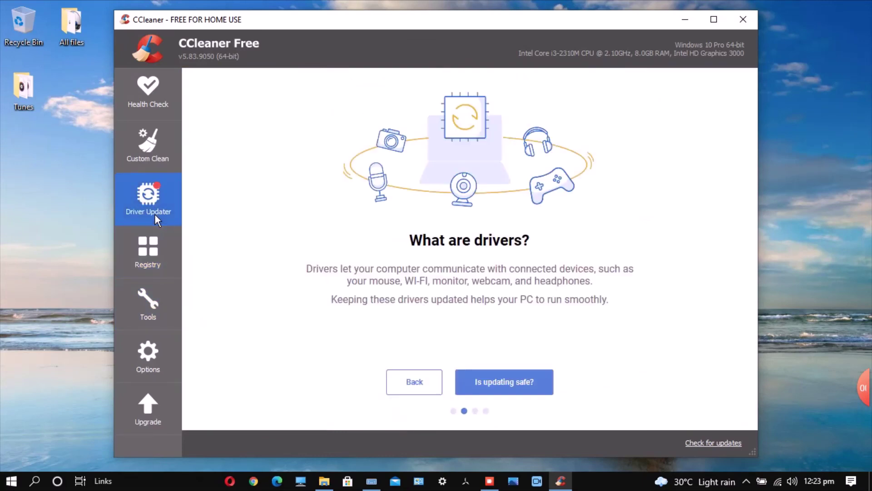
click(146, 157)
click(147, 107)
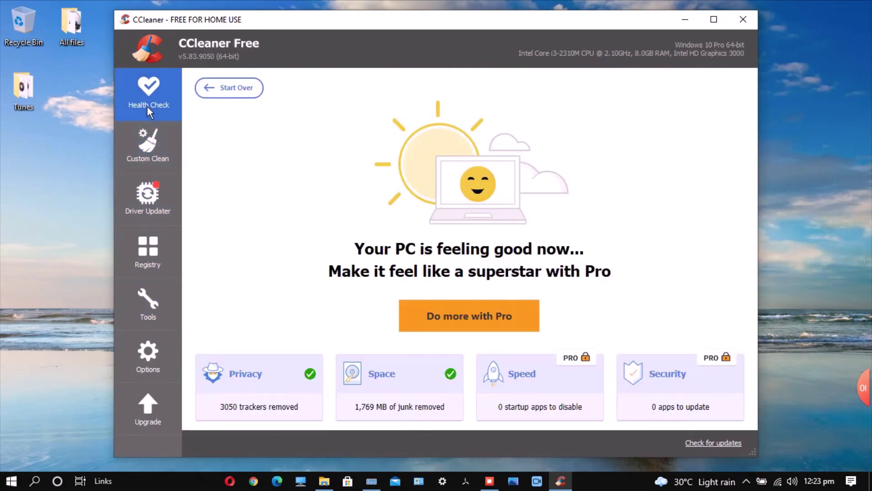
Step: Close CCleaner and refresh the desktop
click(746, 24)
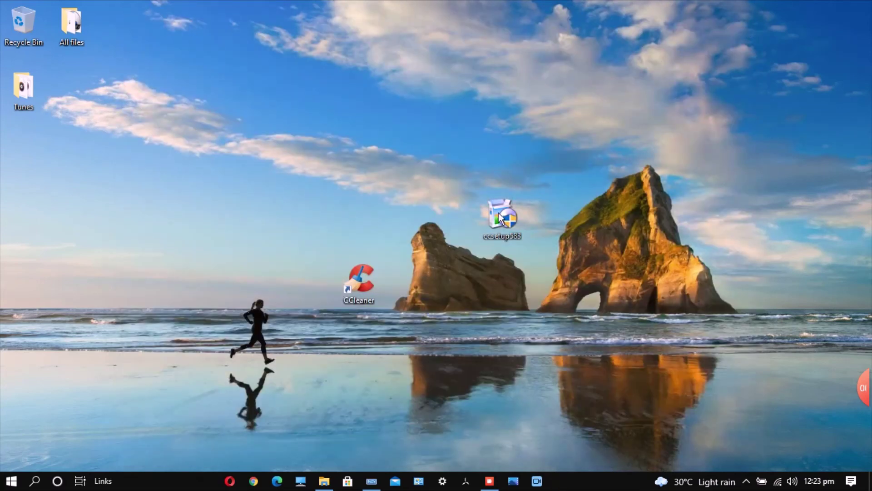
right_click(395, 119)
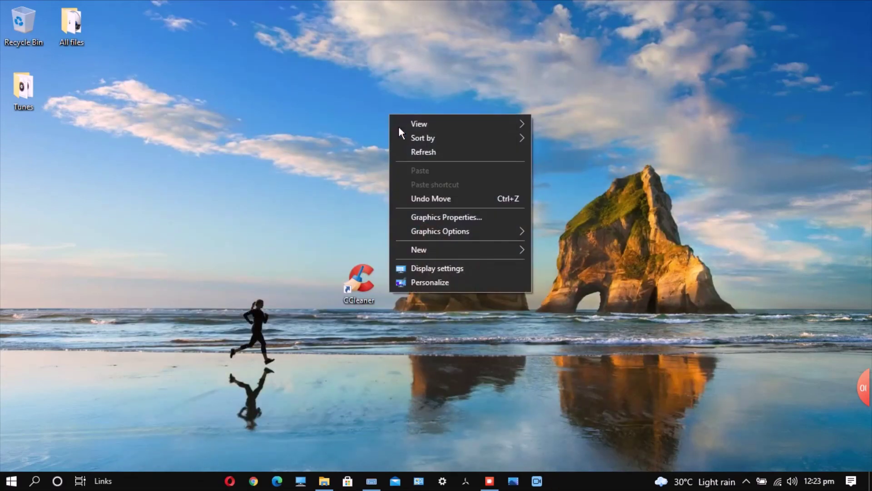
click(421, 154)
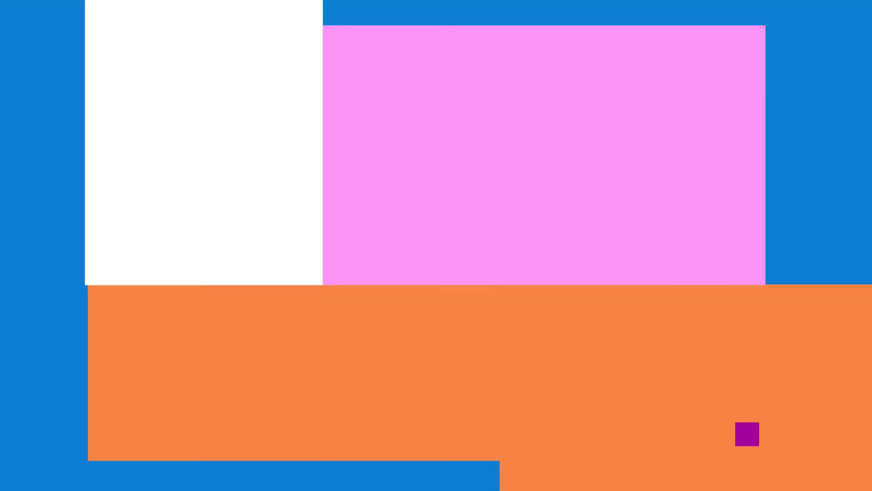